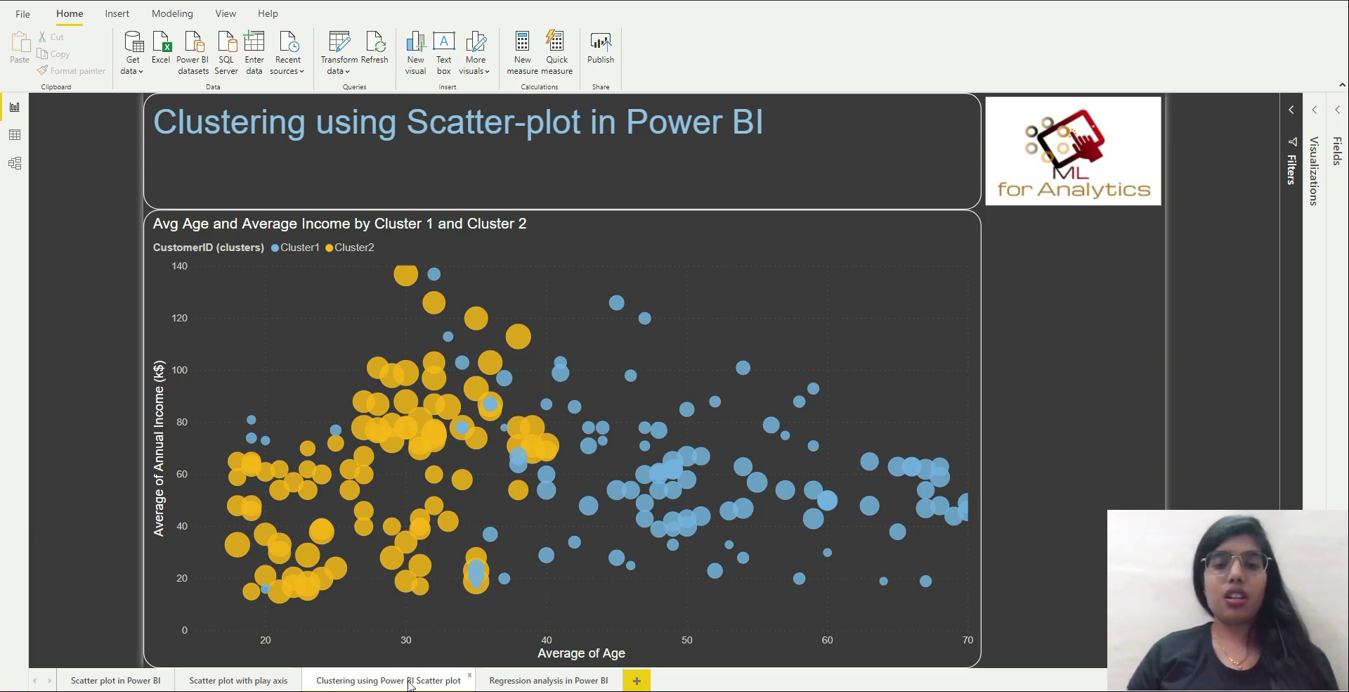
Expand the Filters, Visualizations and Fields panes, then select the scatter plot to see its fields.
left_click(1291, 112)
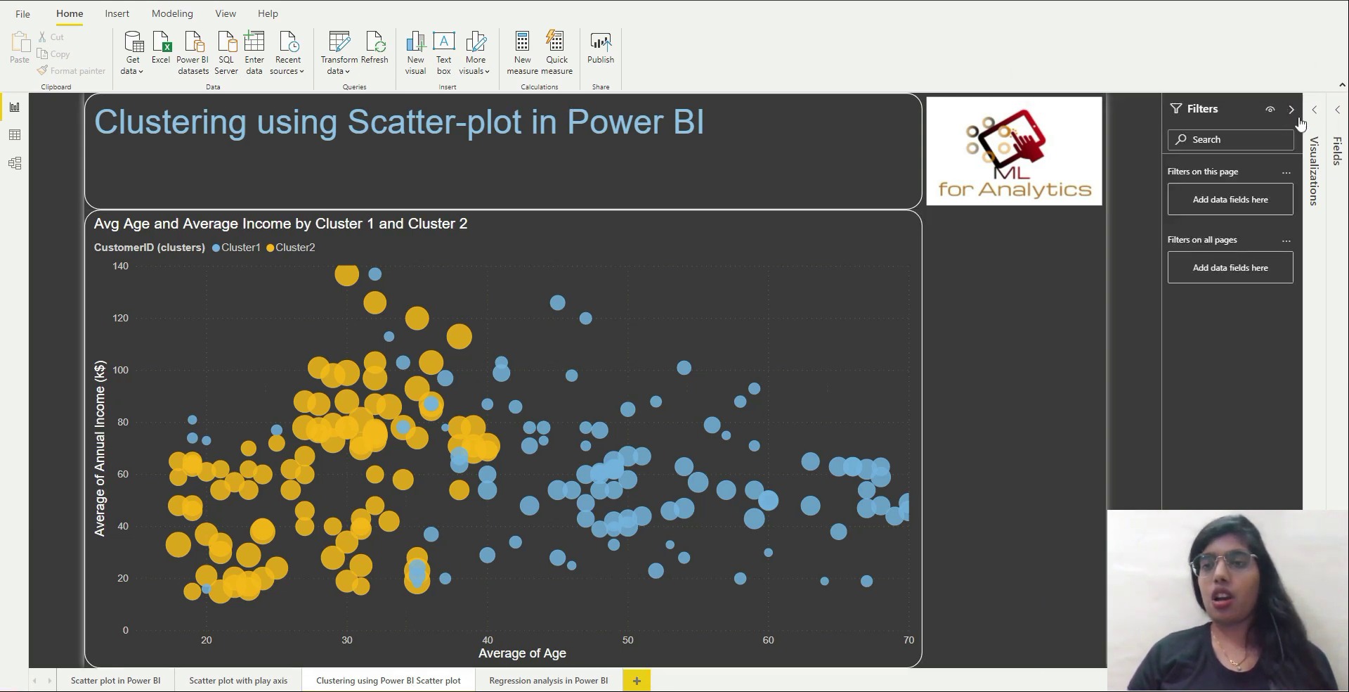
left_click(1314, 111)
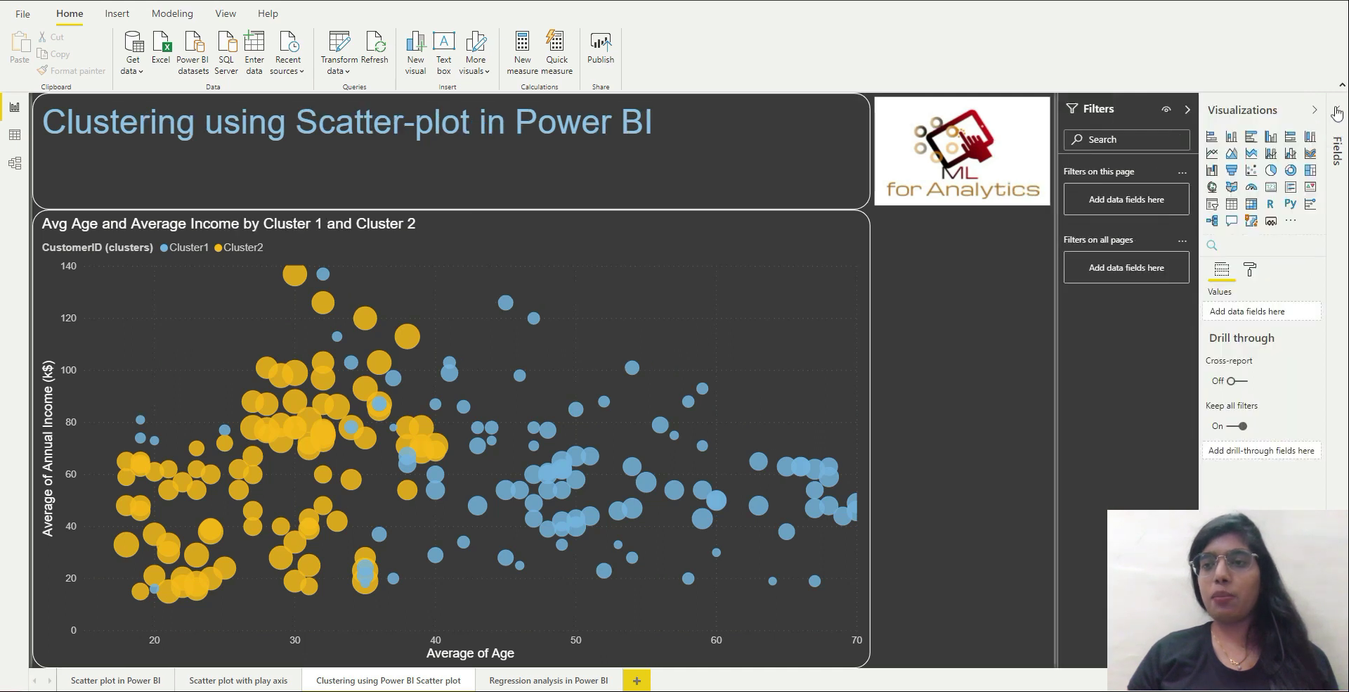
left_click(1337, 114)
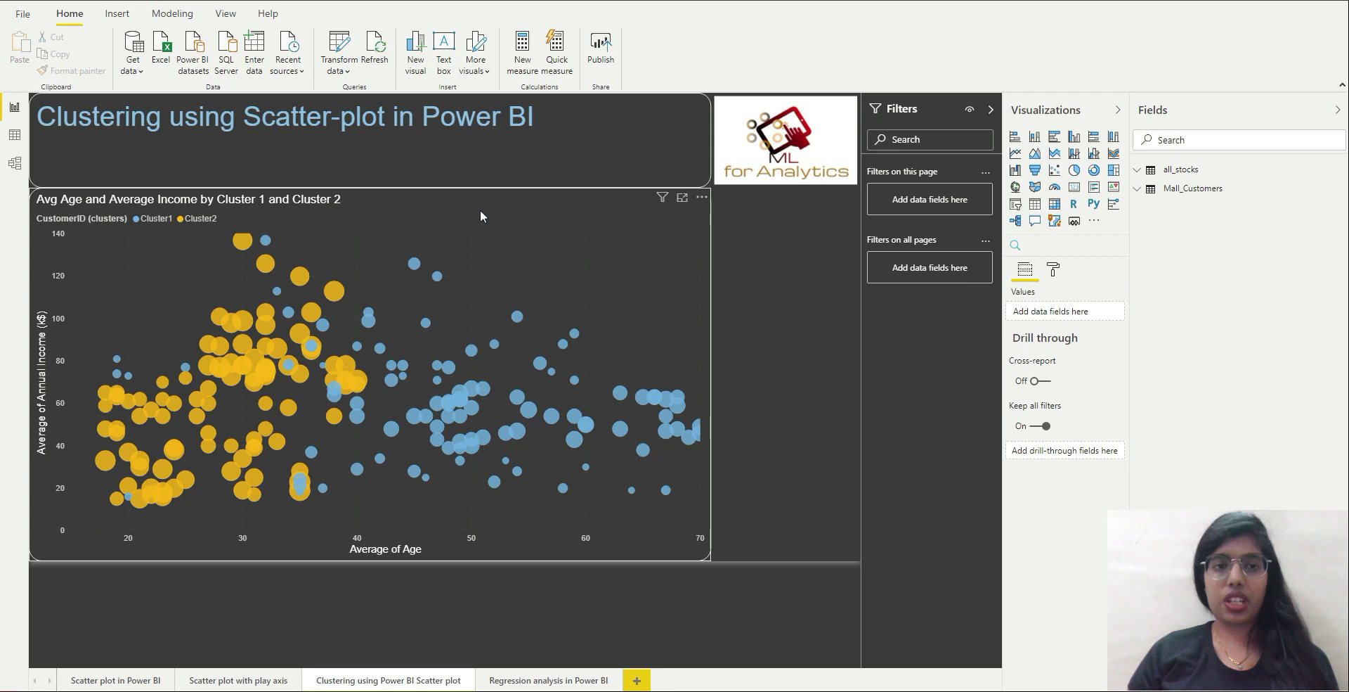
left_click(481, 211)
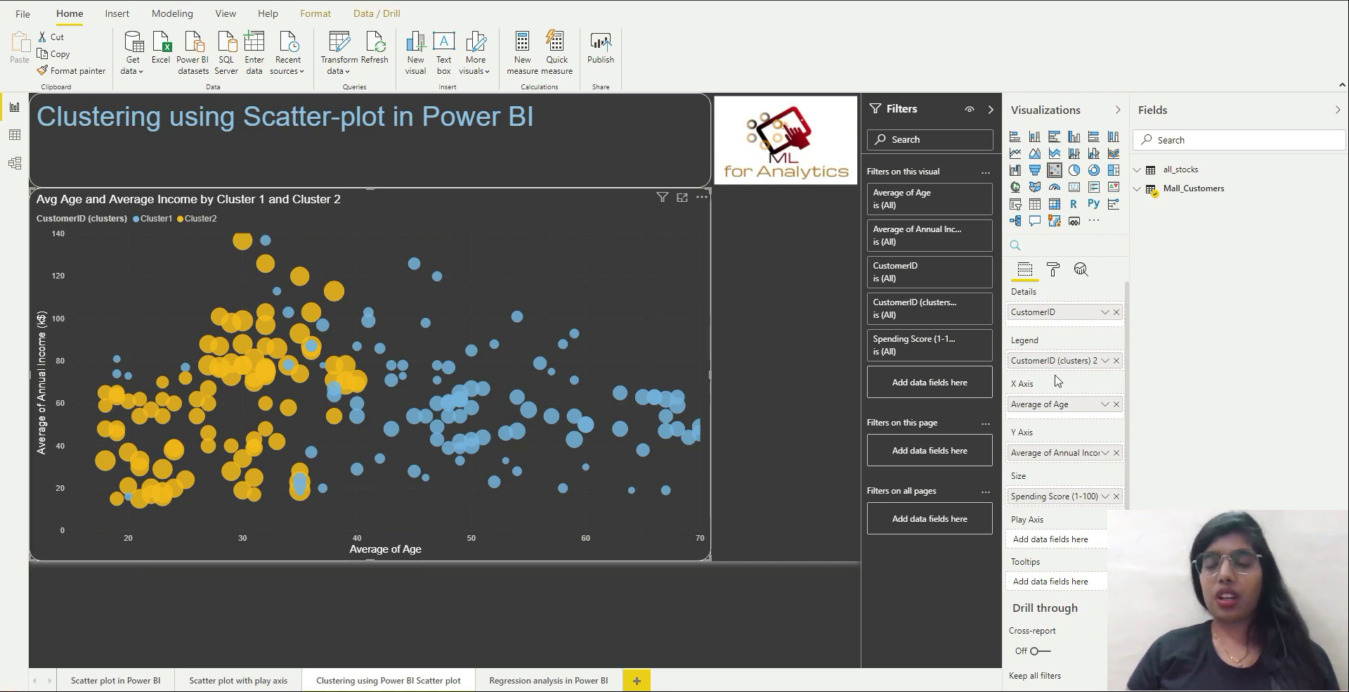
Remove Spending Score, Annual Income, Age, the cluster legend and CustomerID from the chart, then expand Mall_Customers.
left_click(1116, 495)
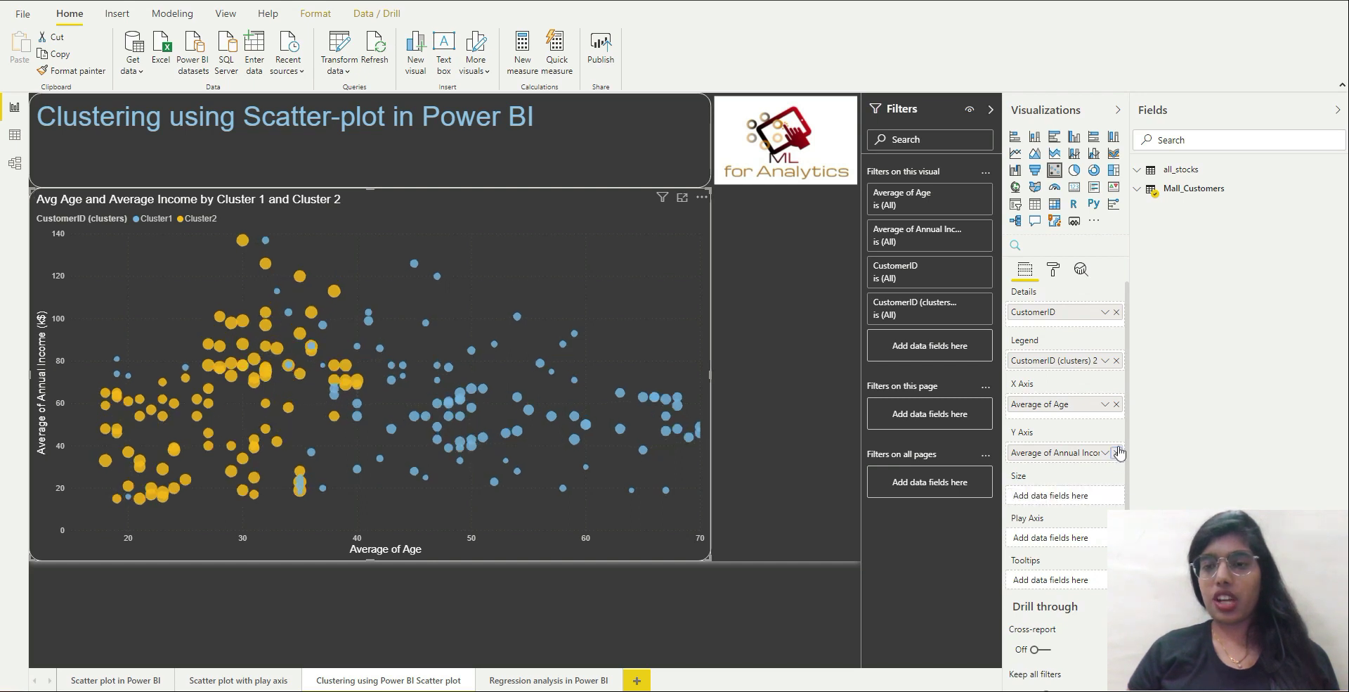
left_click(1116, 452)
left_click(1117, 404)
left_click(1117, 360)
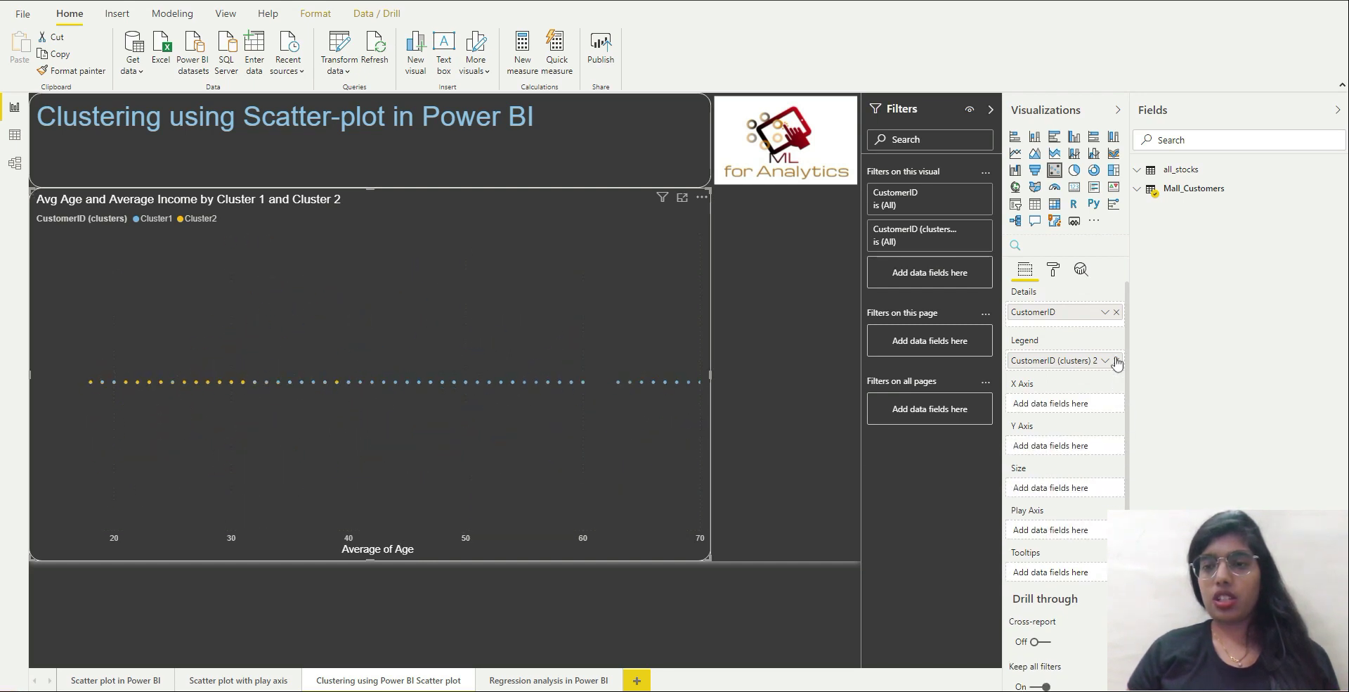
left_click(1116, 312)
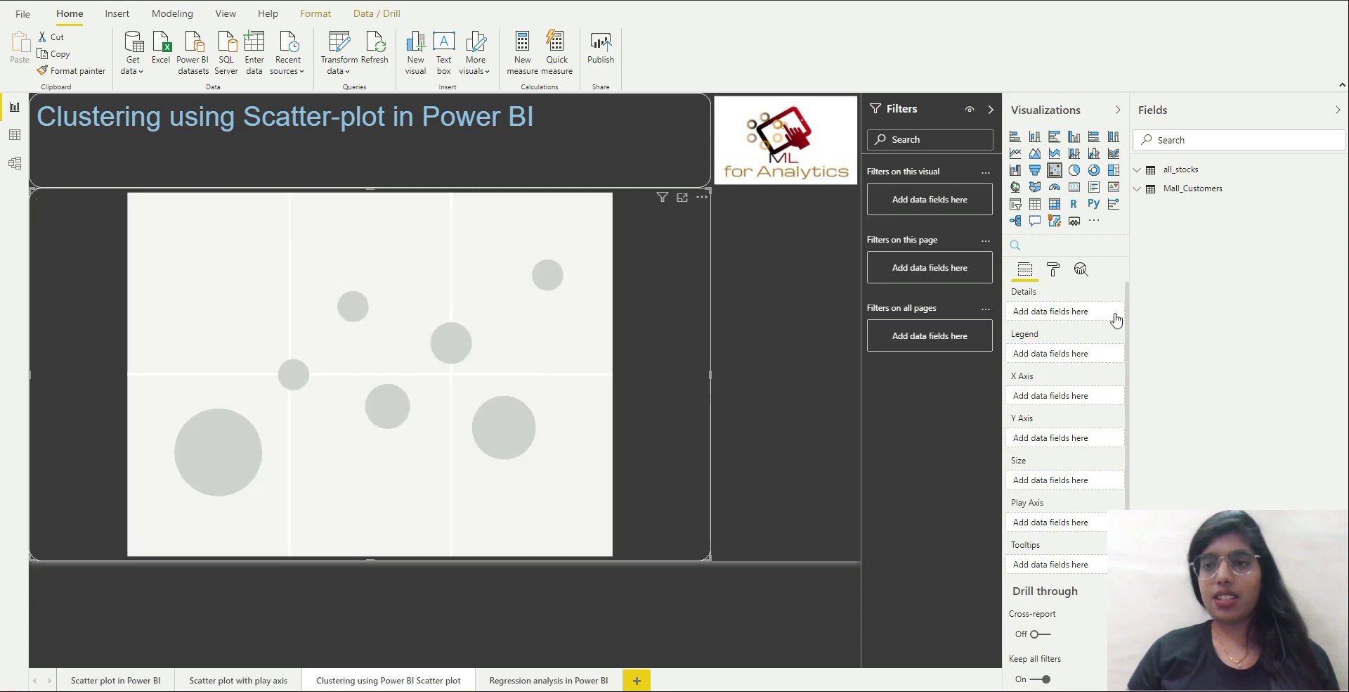
left_click(1193, 190)
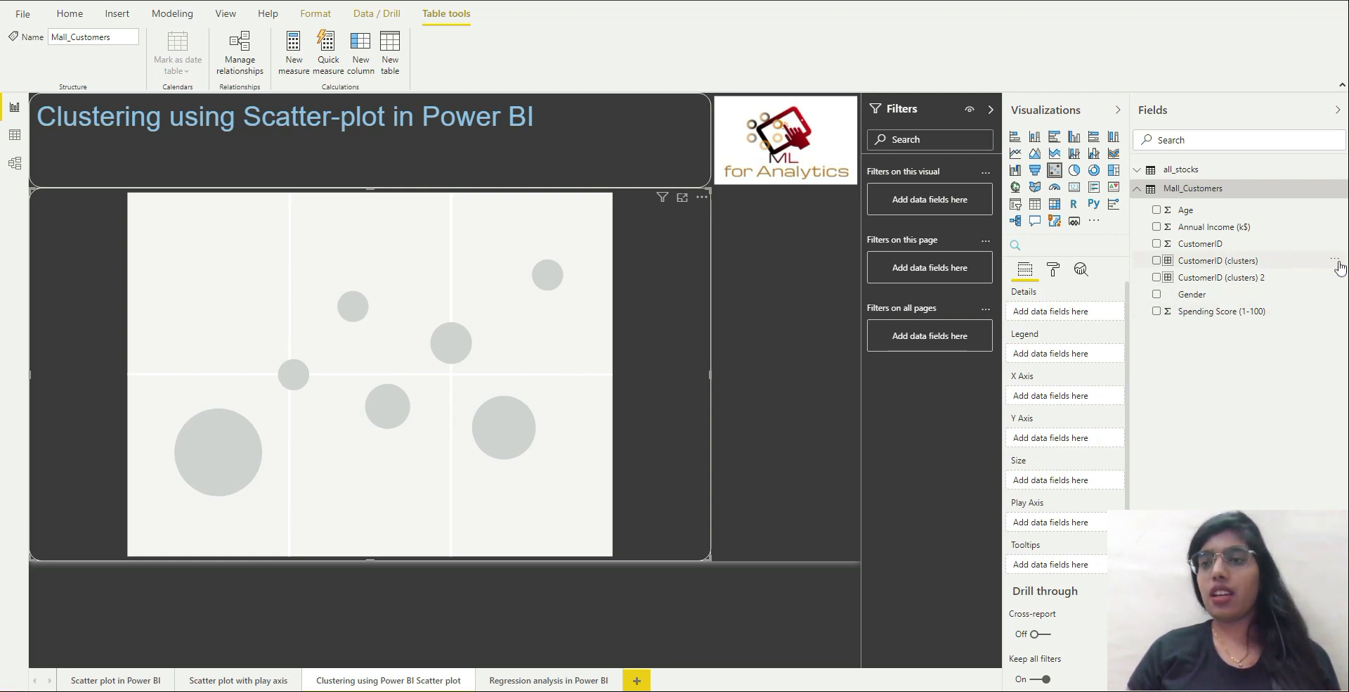
Delete the CustomerID (clusters) and CustomerID (clusters) 2 columns from Mall_Customers.
left_click(1335, 261)
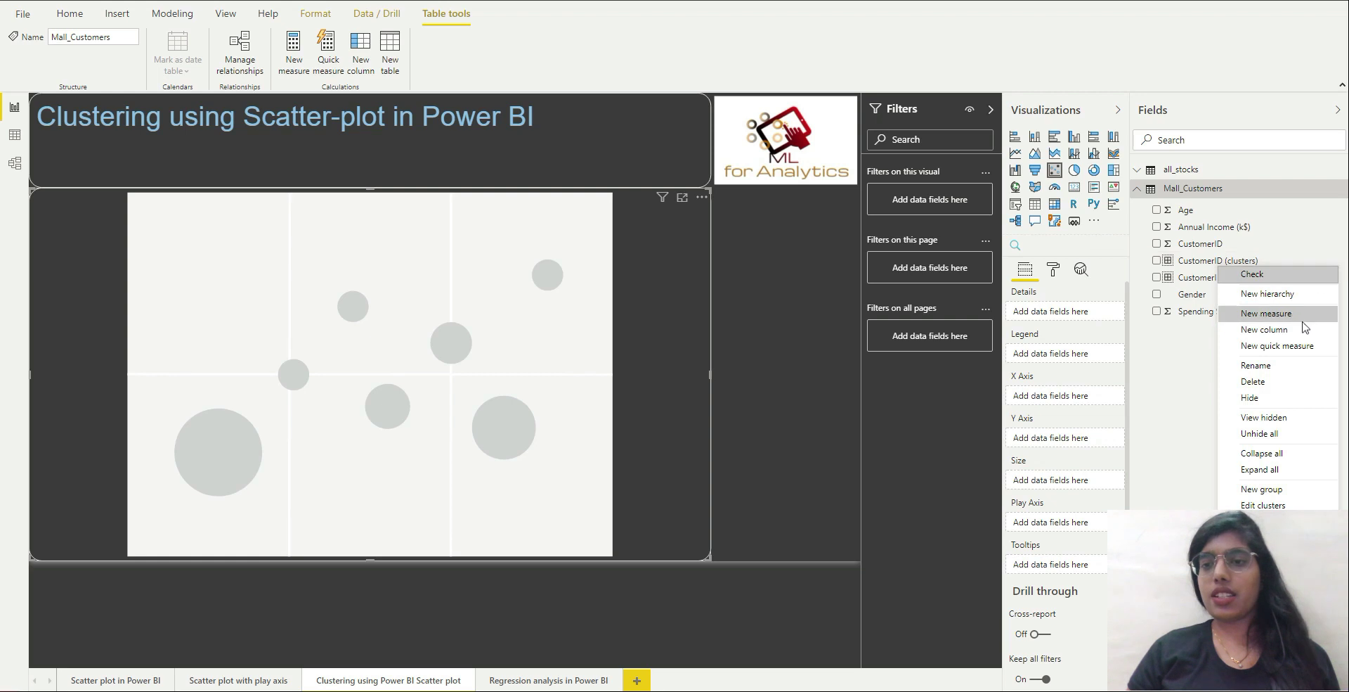
left_click(1291, 385)
left_click(744, 370)
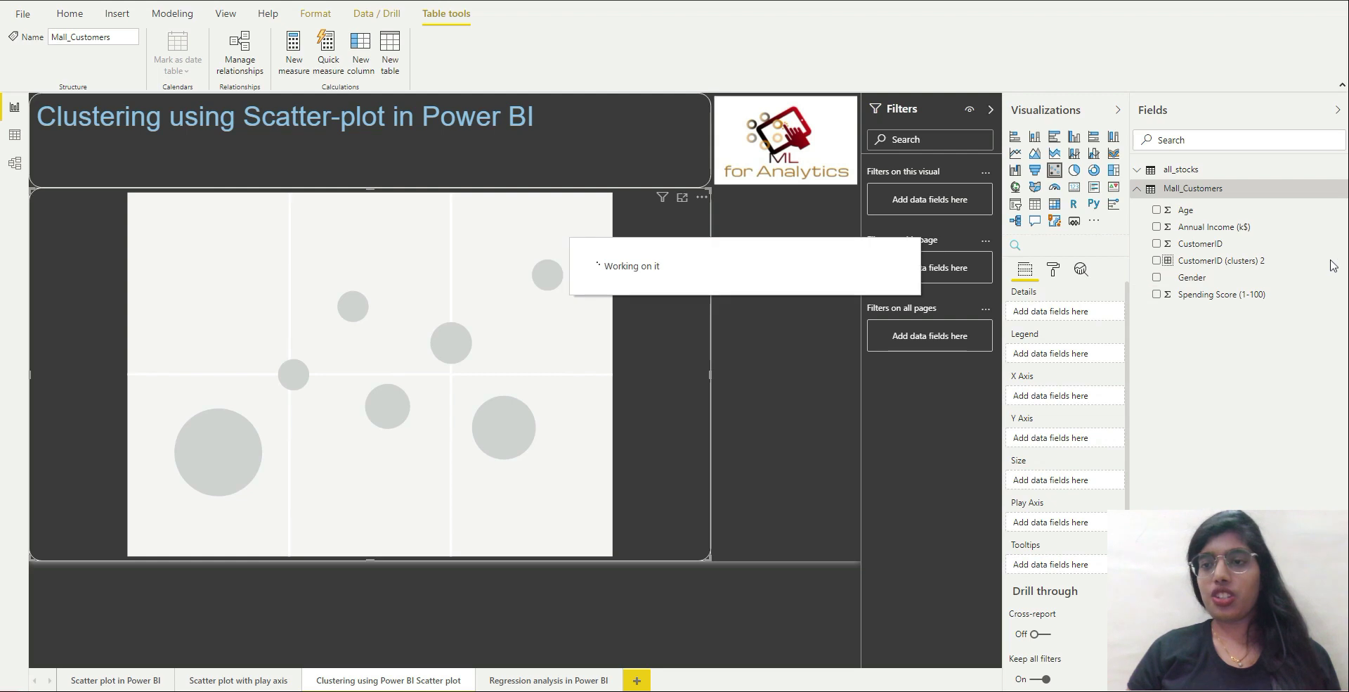
left_click(1340, 265)
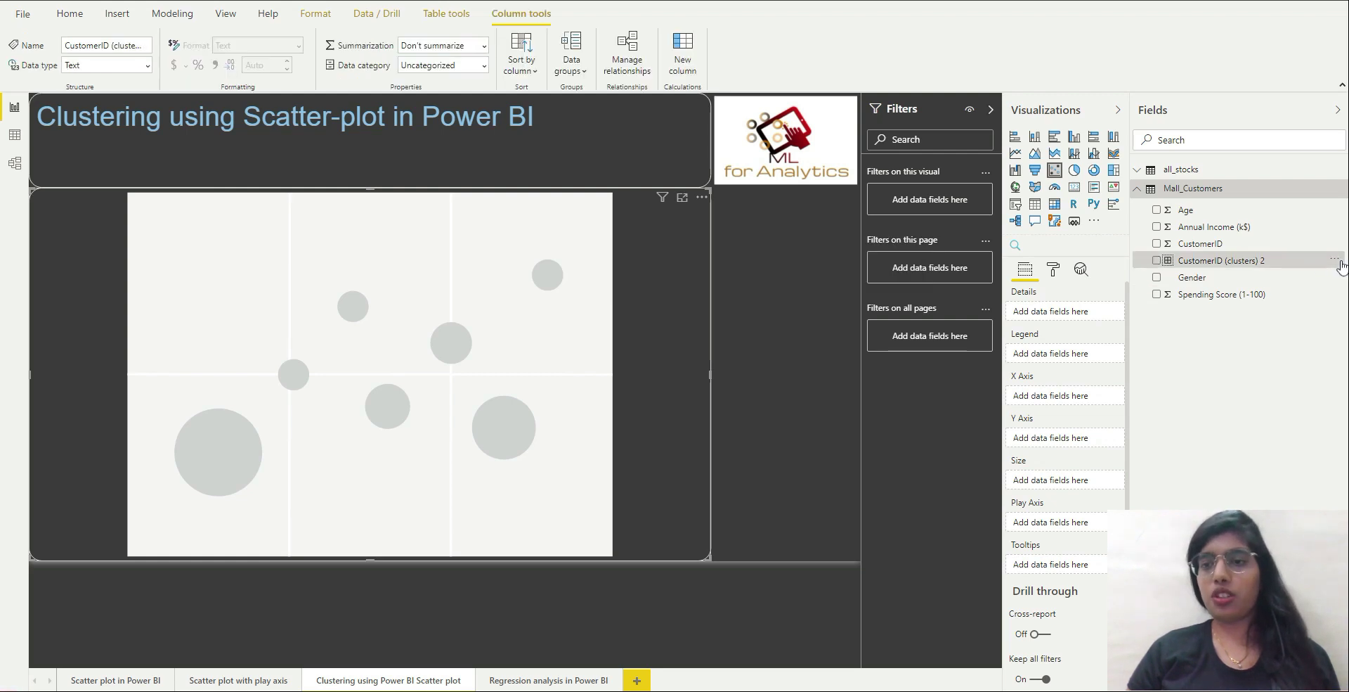
left_click(1334, 264)
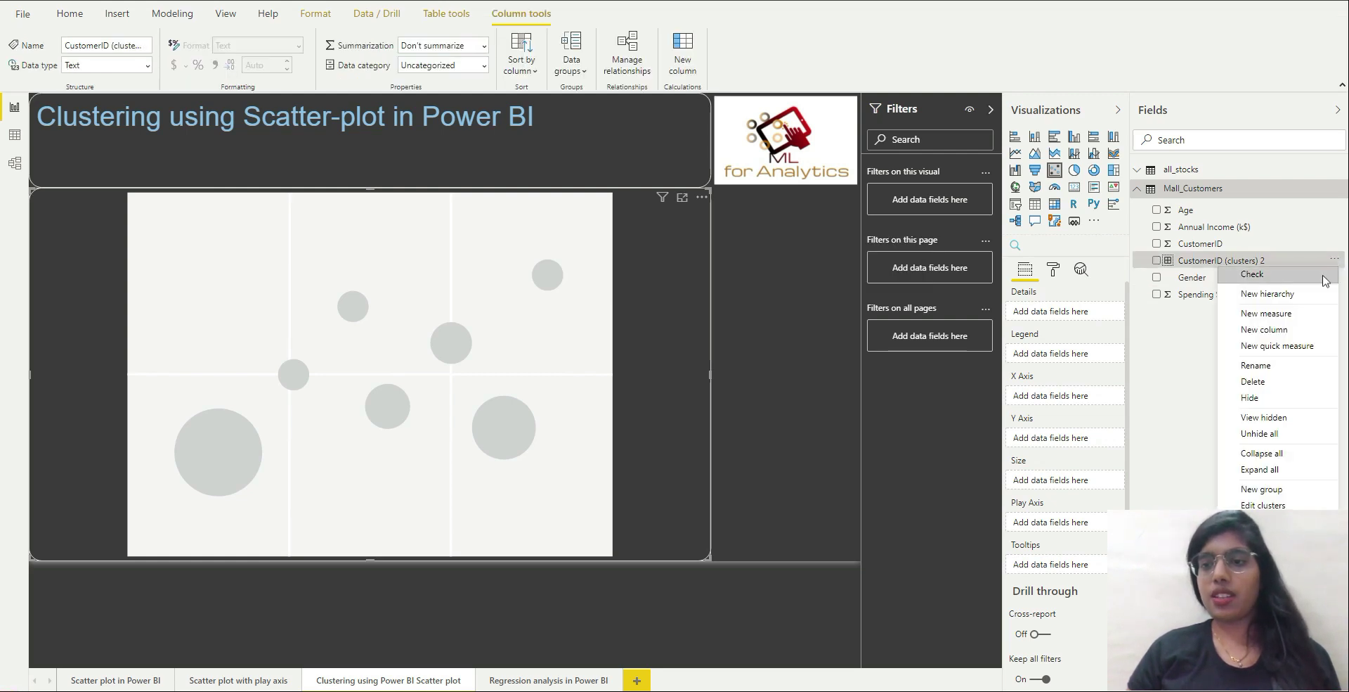
left_click(1289, 381)
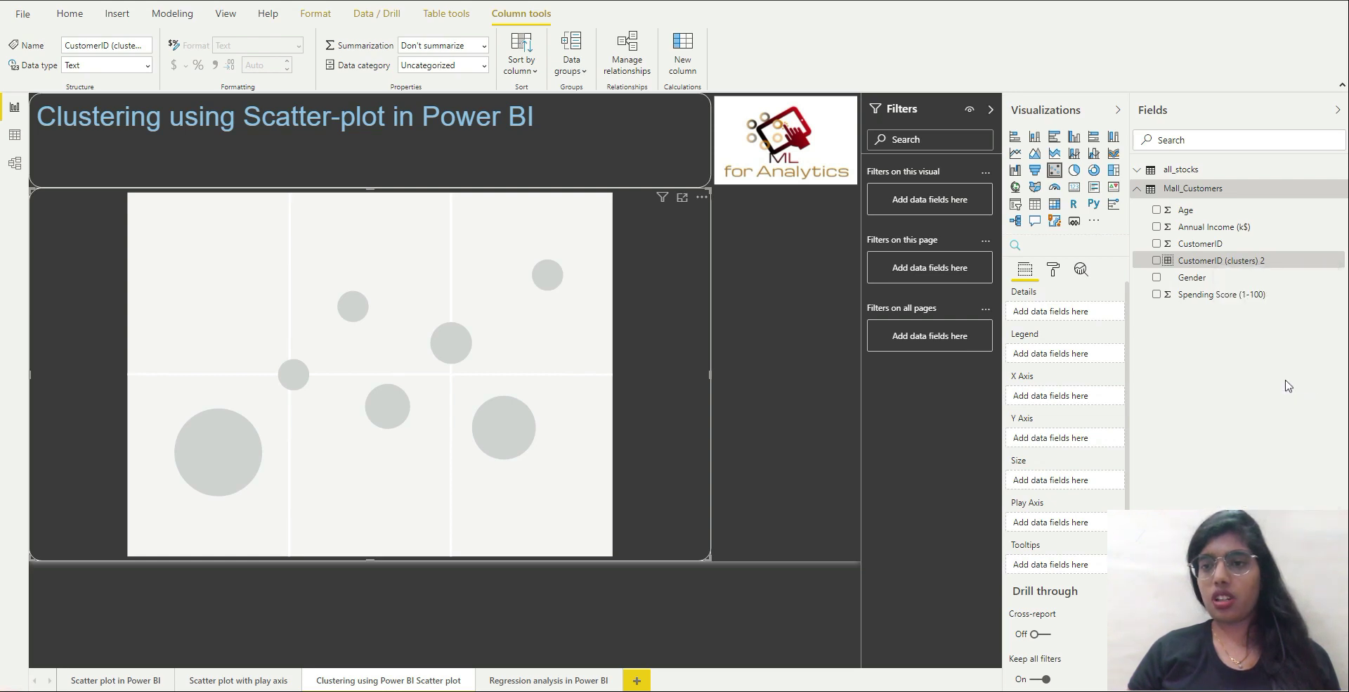
left_click(740, 371)
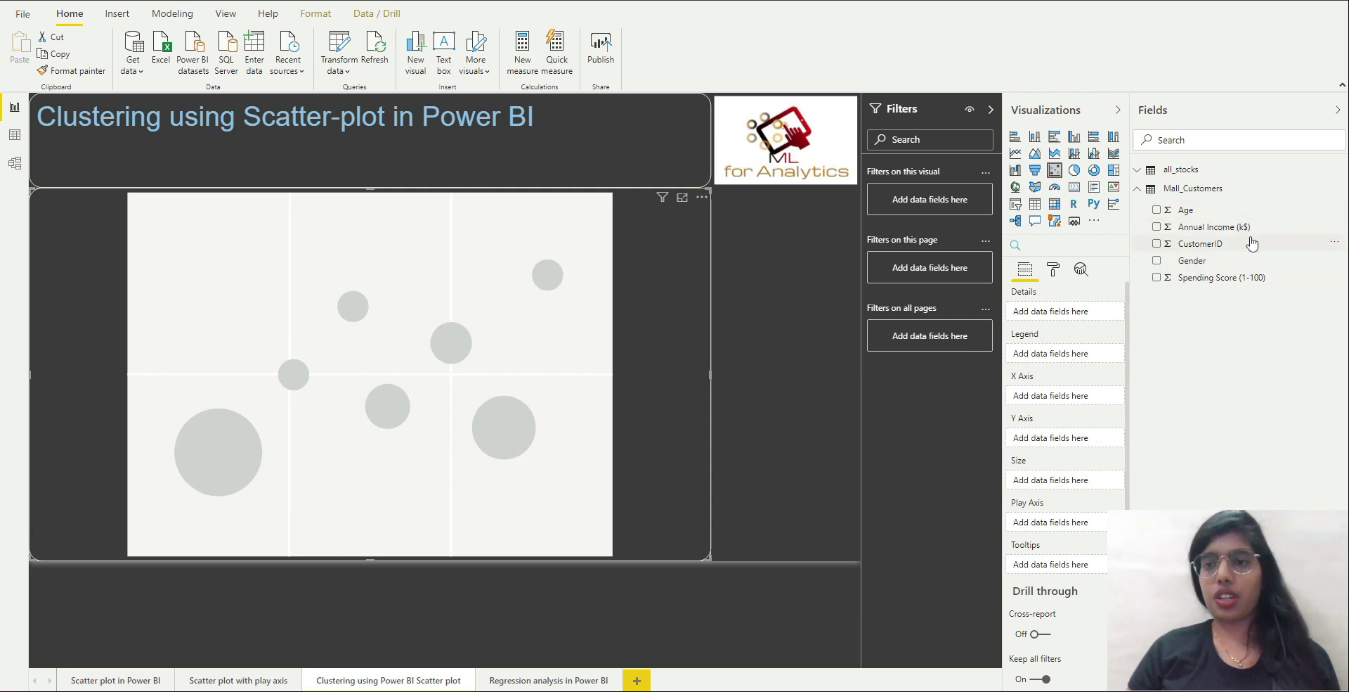
Put Age on the X axis and Annual Income (k$) on the Y axis, both set to Don't summarize.
left_click_drag(1214, 216, 1086, 402)
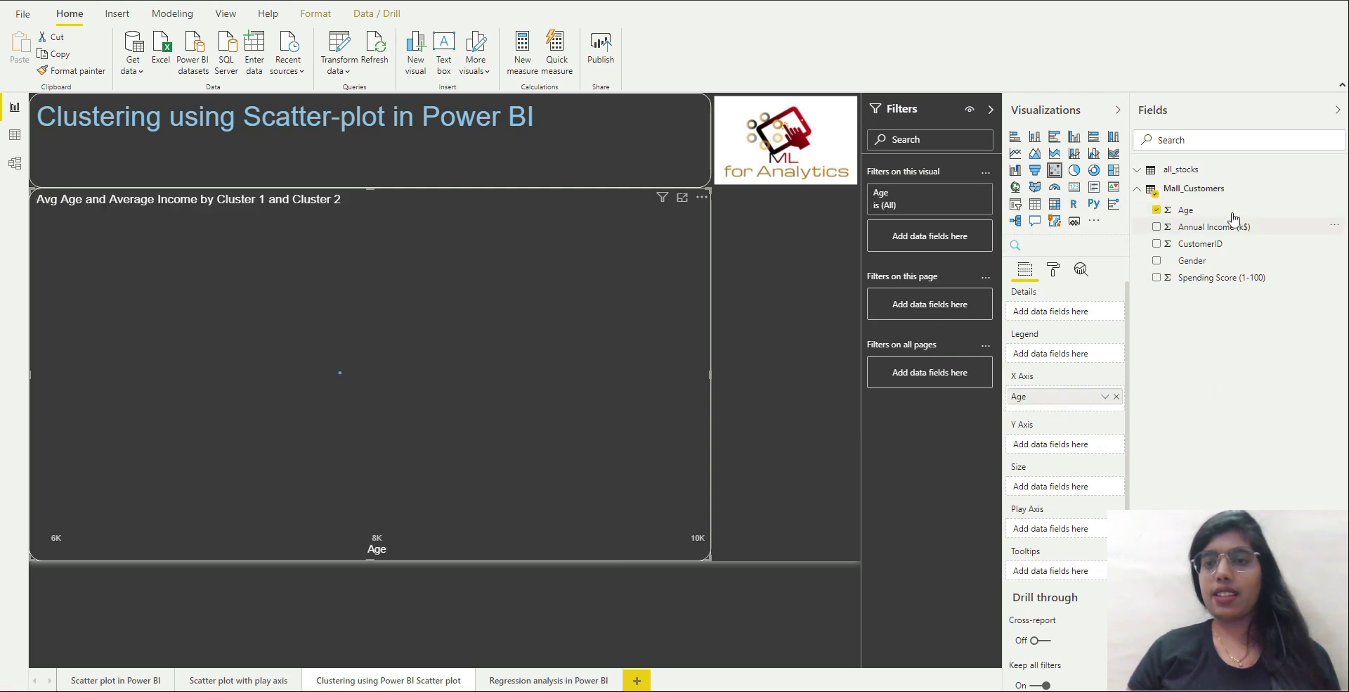
left_click_drag(1218, 232, 1085, 454)
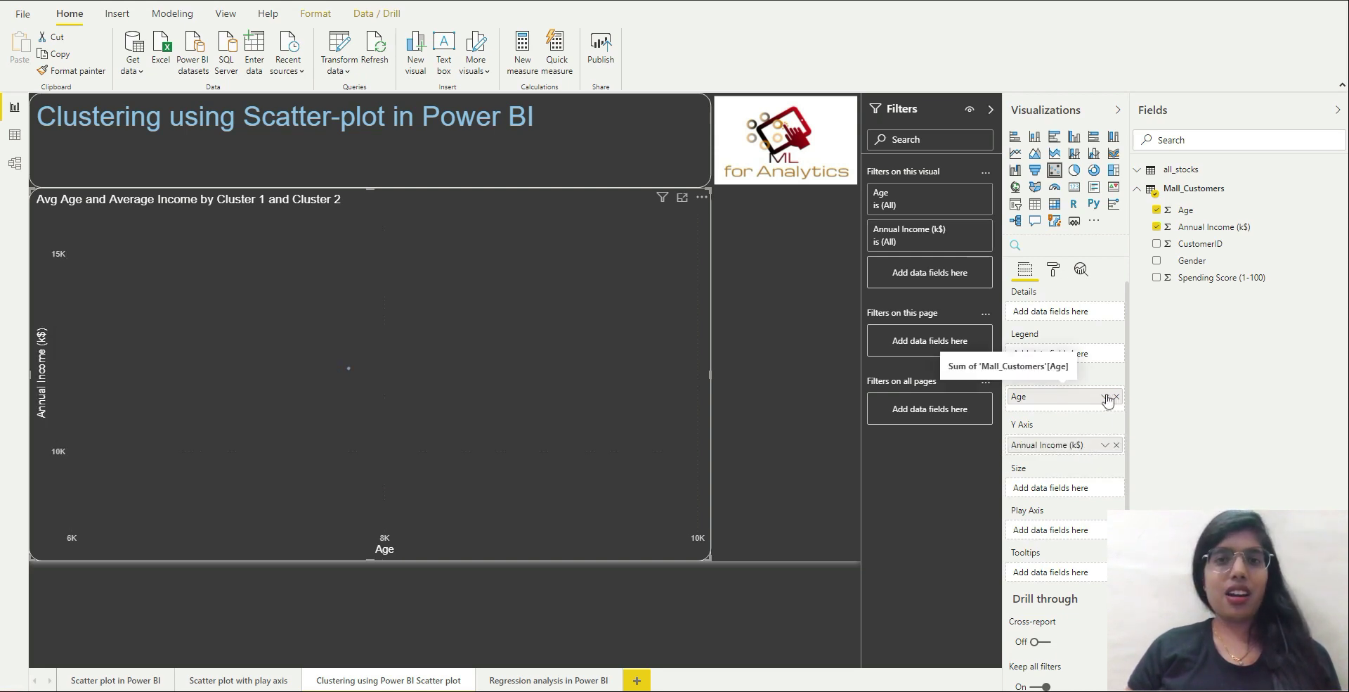
left_click(1105, 397)
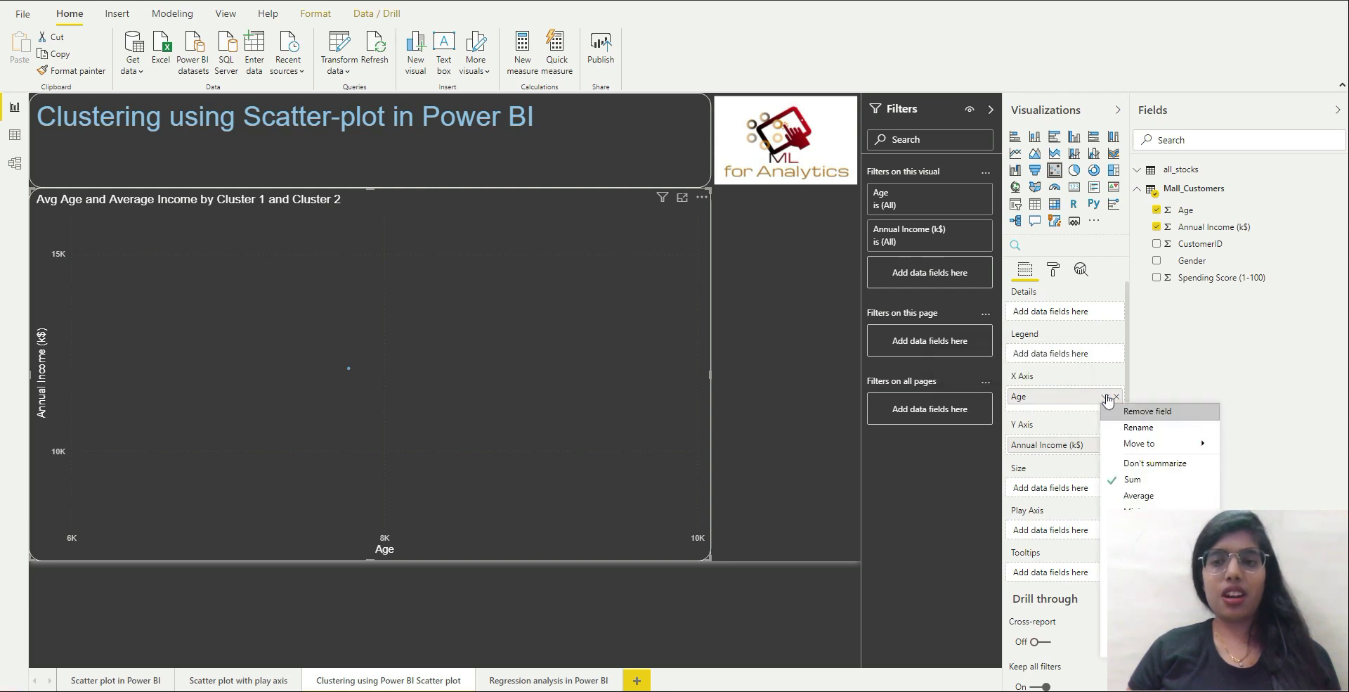
left_click(1169, 464)
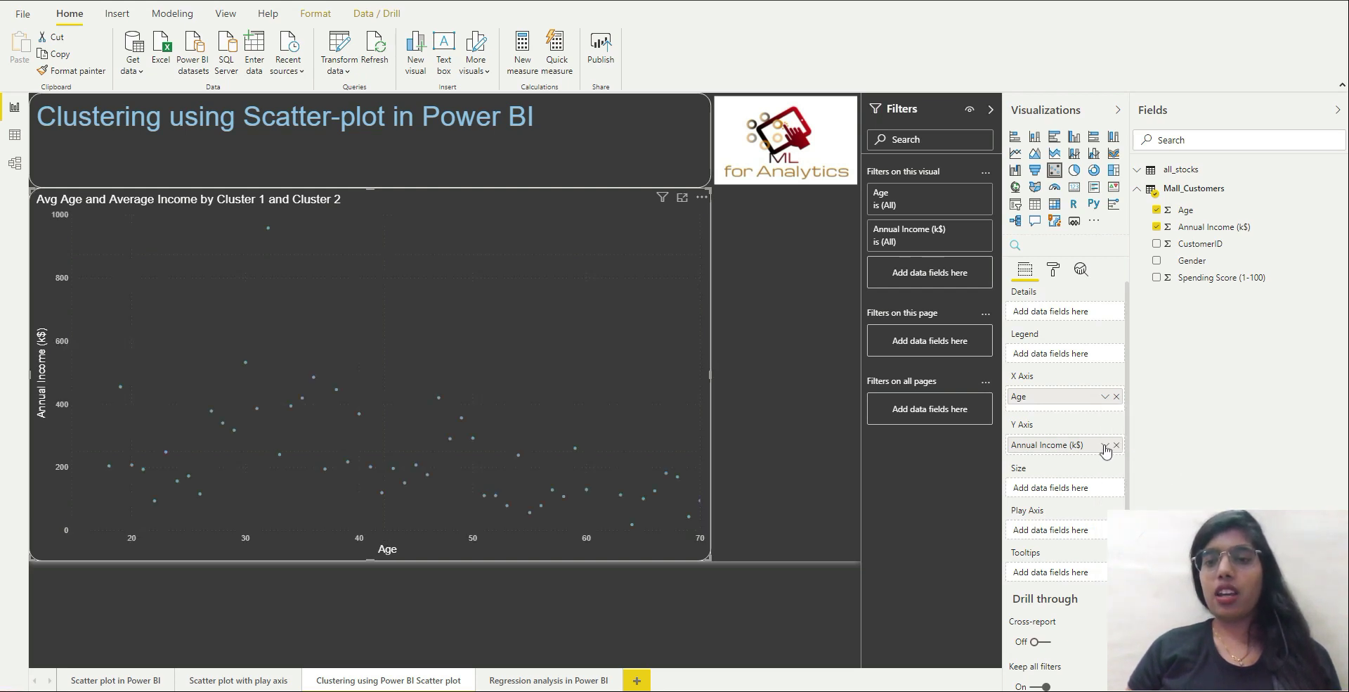
left_click(1106, 447)
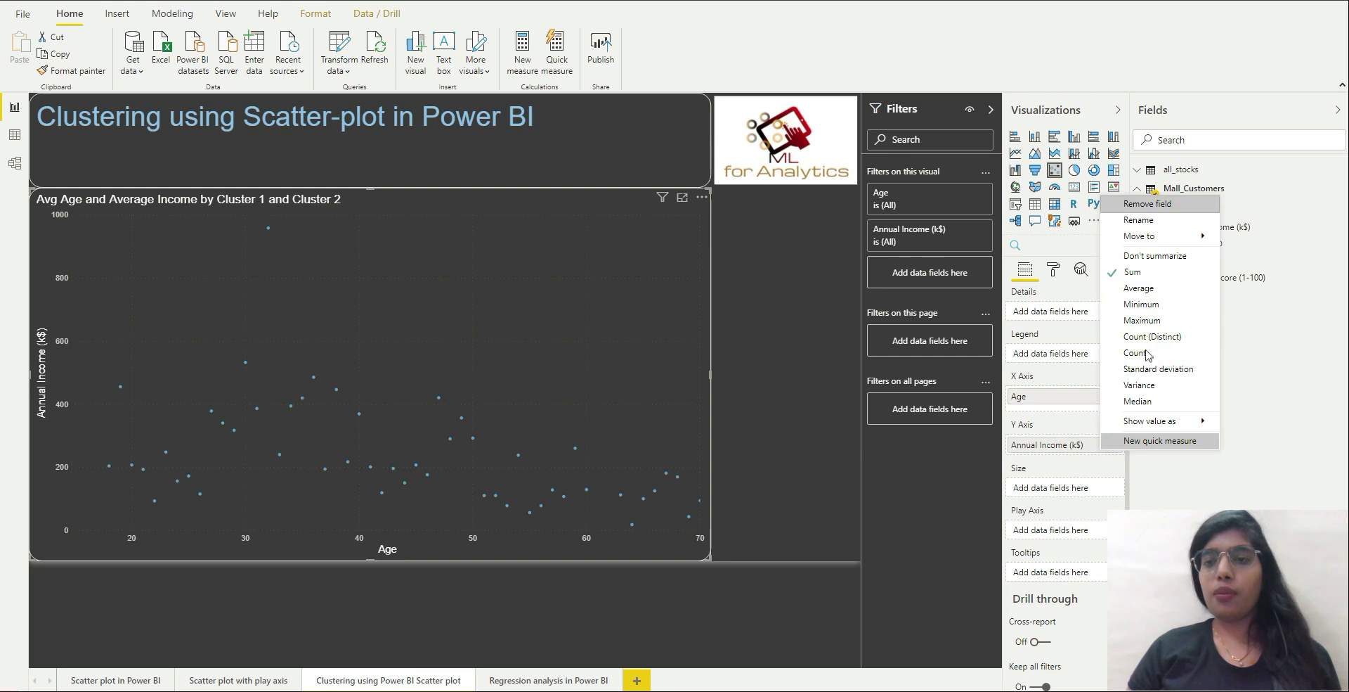
left_click(1155, 256)
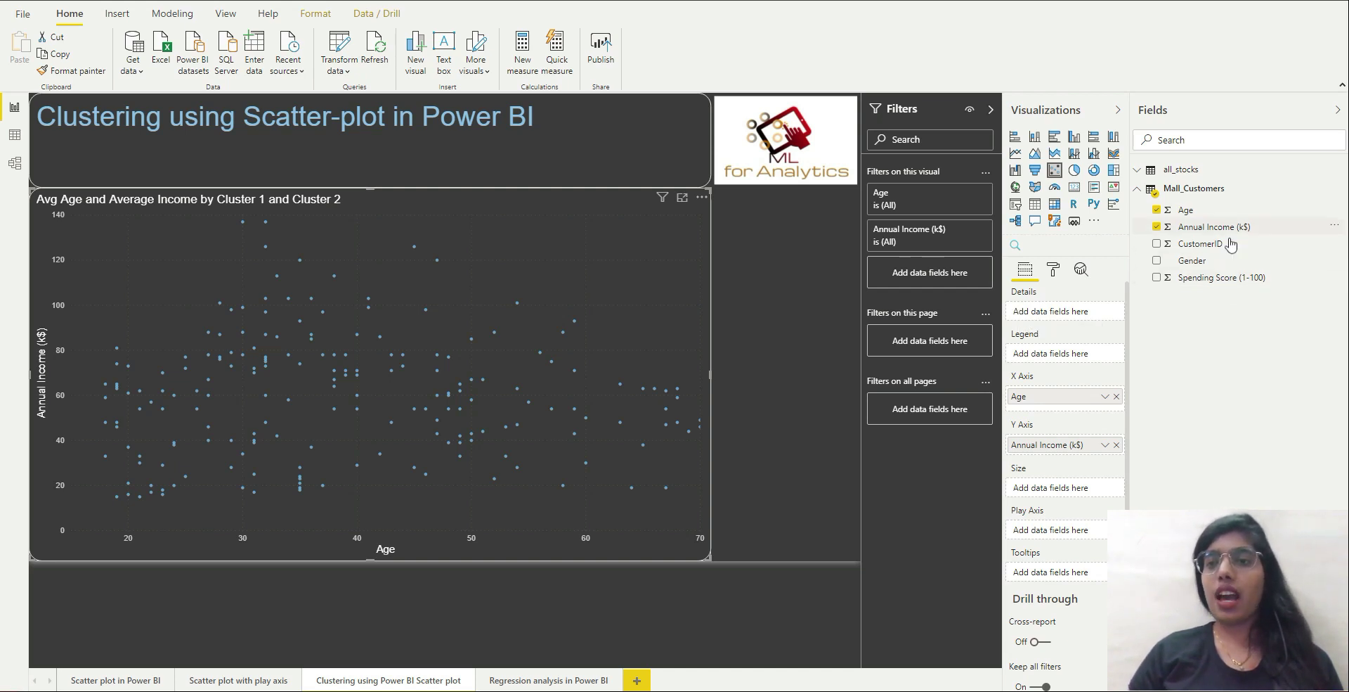
Add CustomerID to the scatter chart's Details well.
left_click_drag(1228, 251, 1083, 315)
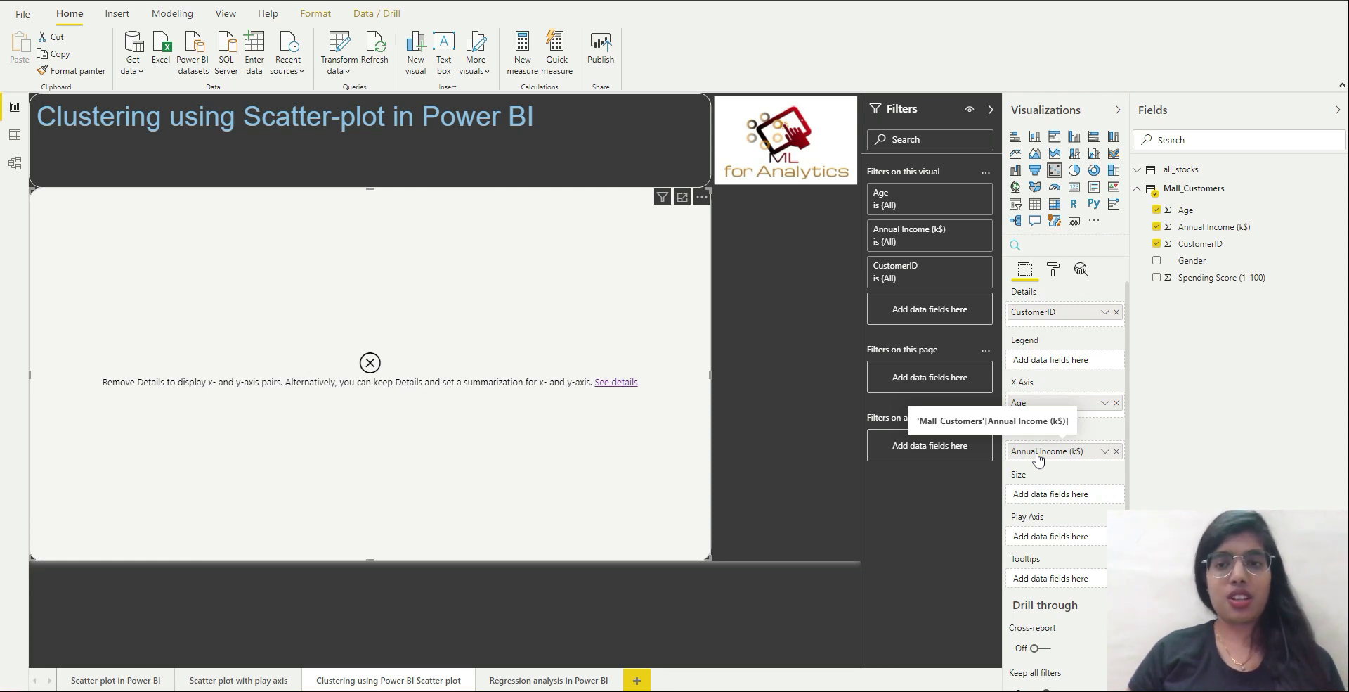
Change both Age and Annual Income summarization from Don't summarize to Average.
left_click(1104, 403)
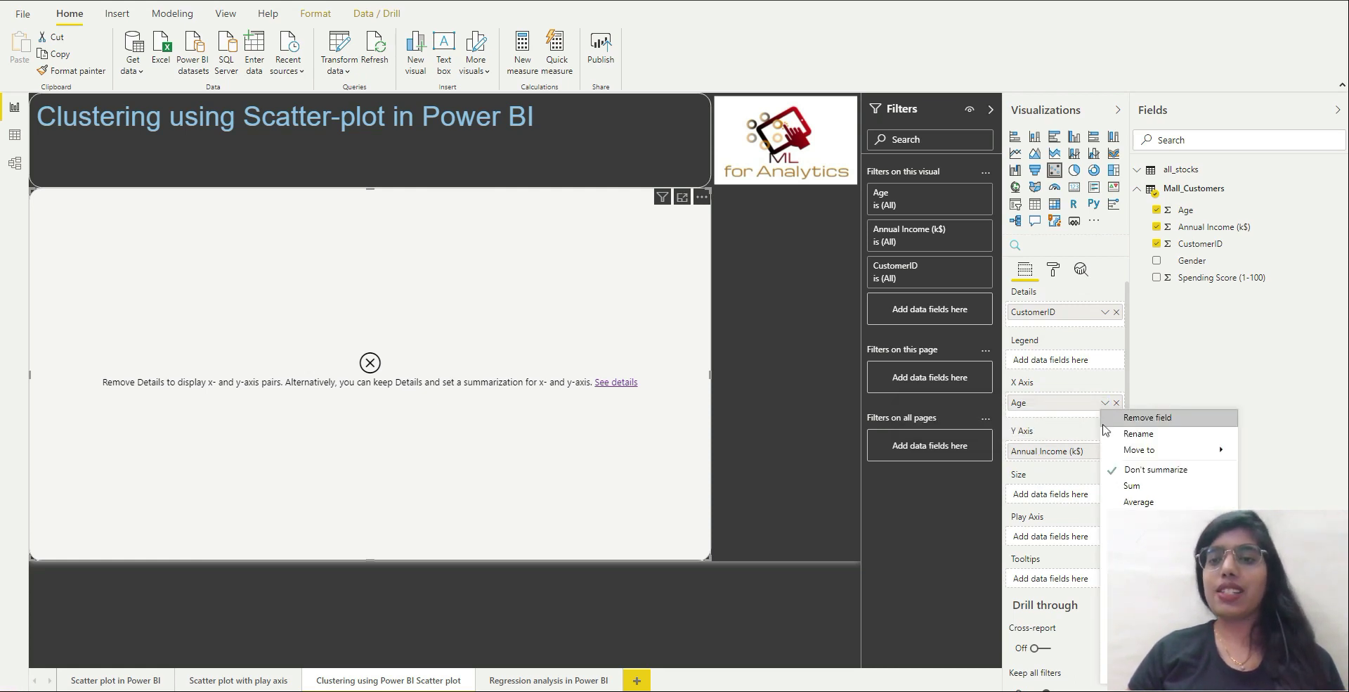
left_click(1128, 503)
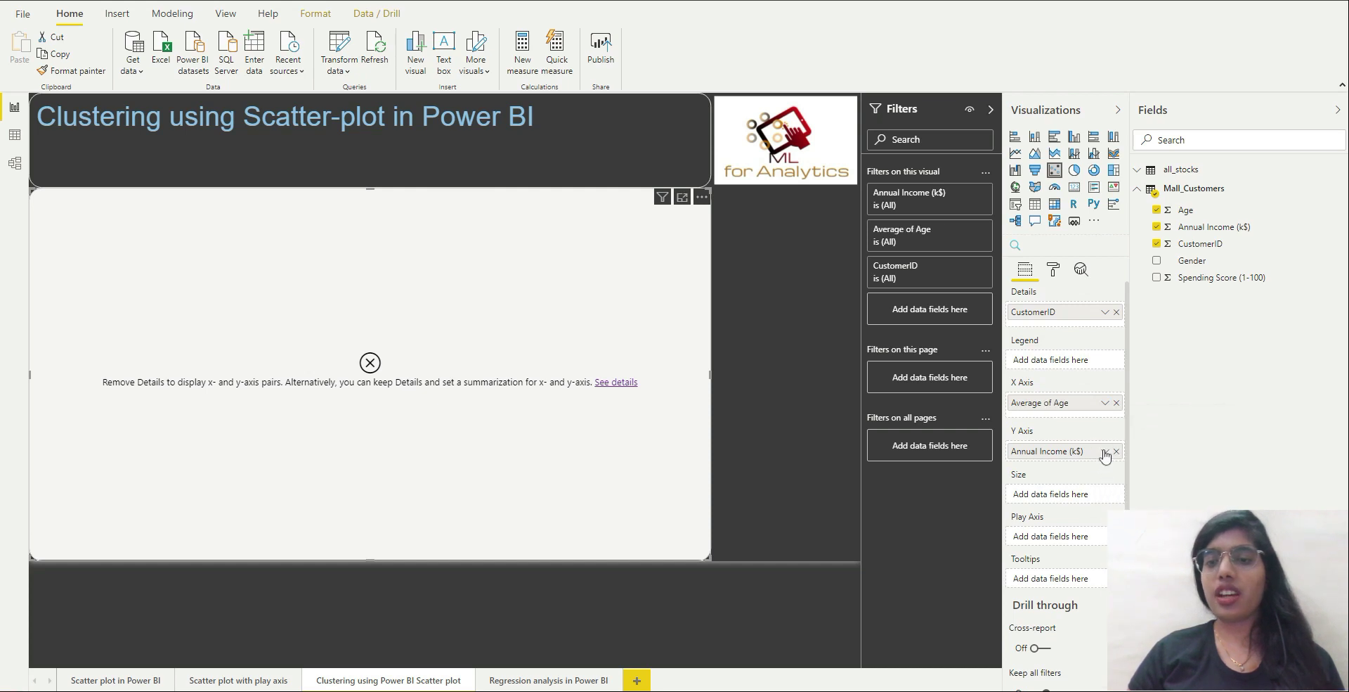
left_click(1105, 451)
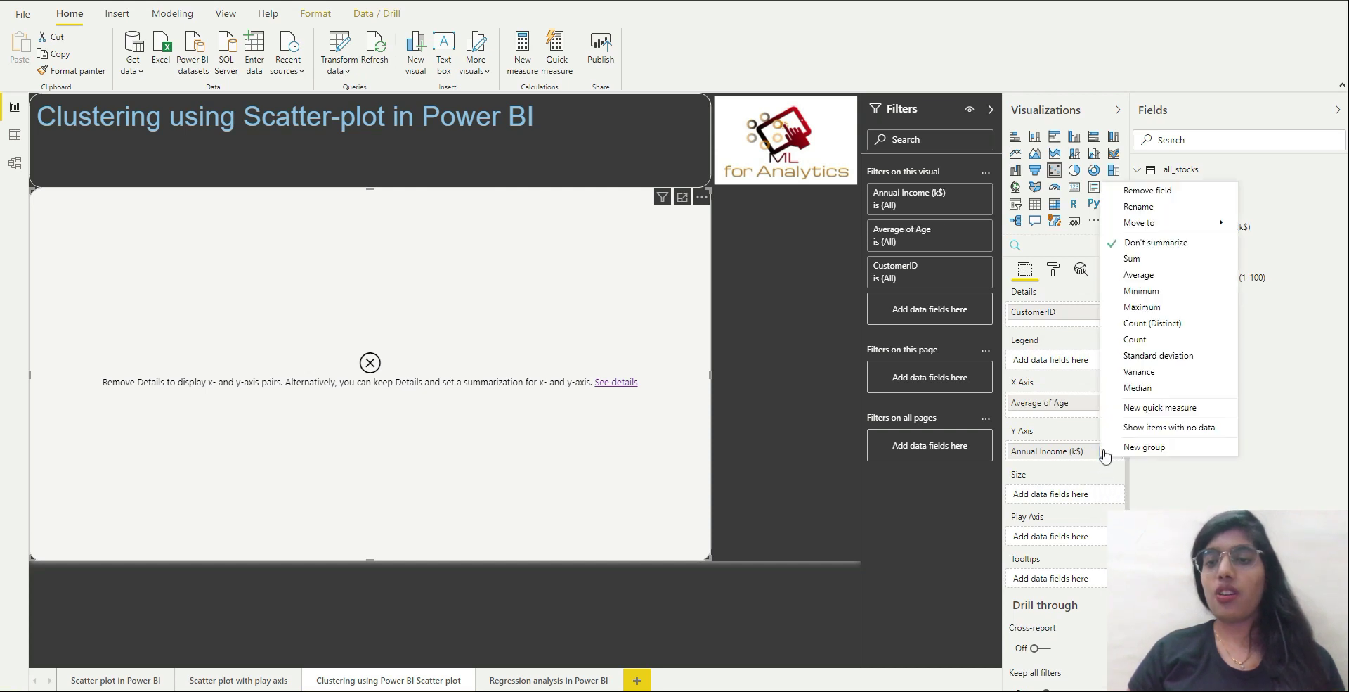
left_click(1165, 280)
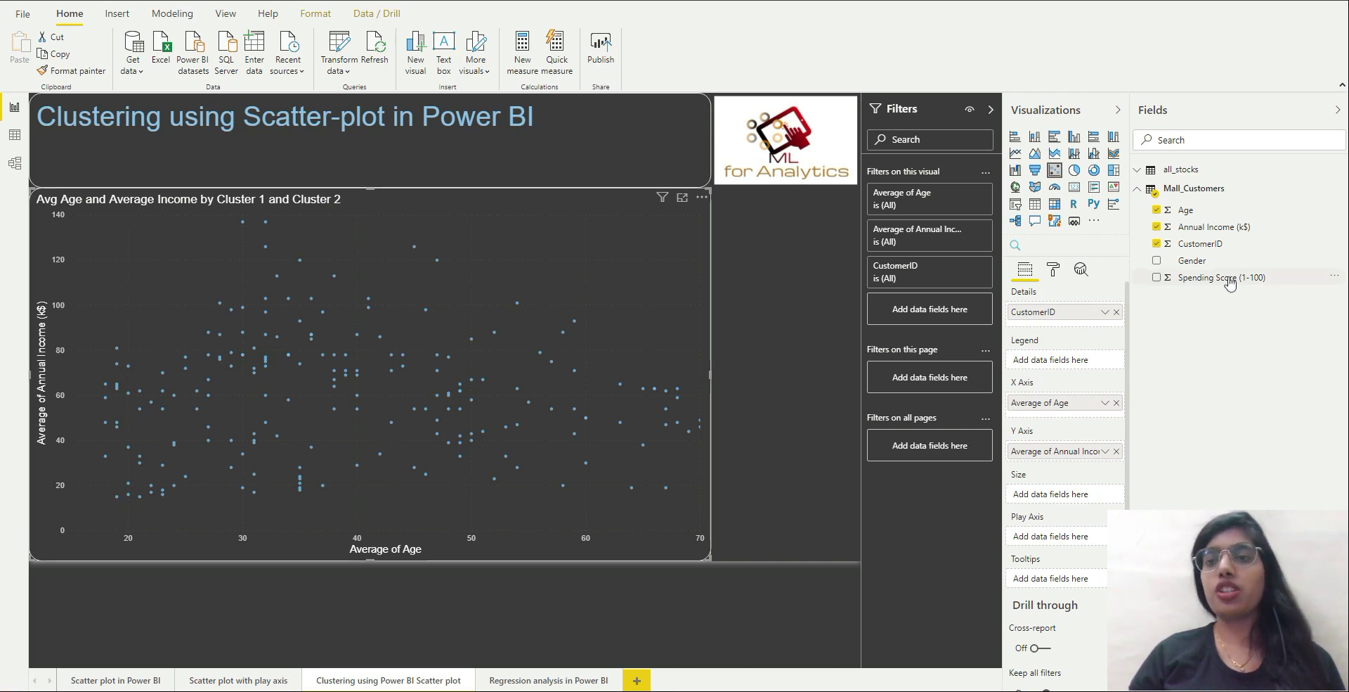
Size the bubbles by Spending Score (1-100) and open the chart's More options menu.
left_click_drag(1226, 278, 1088, 498)
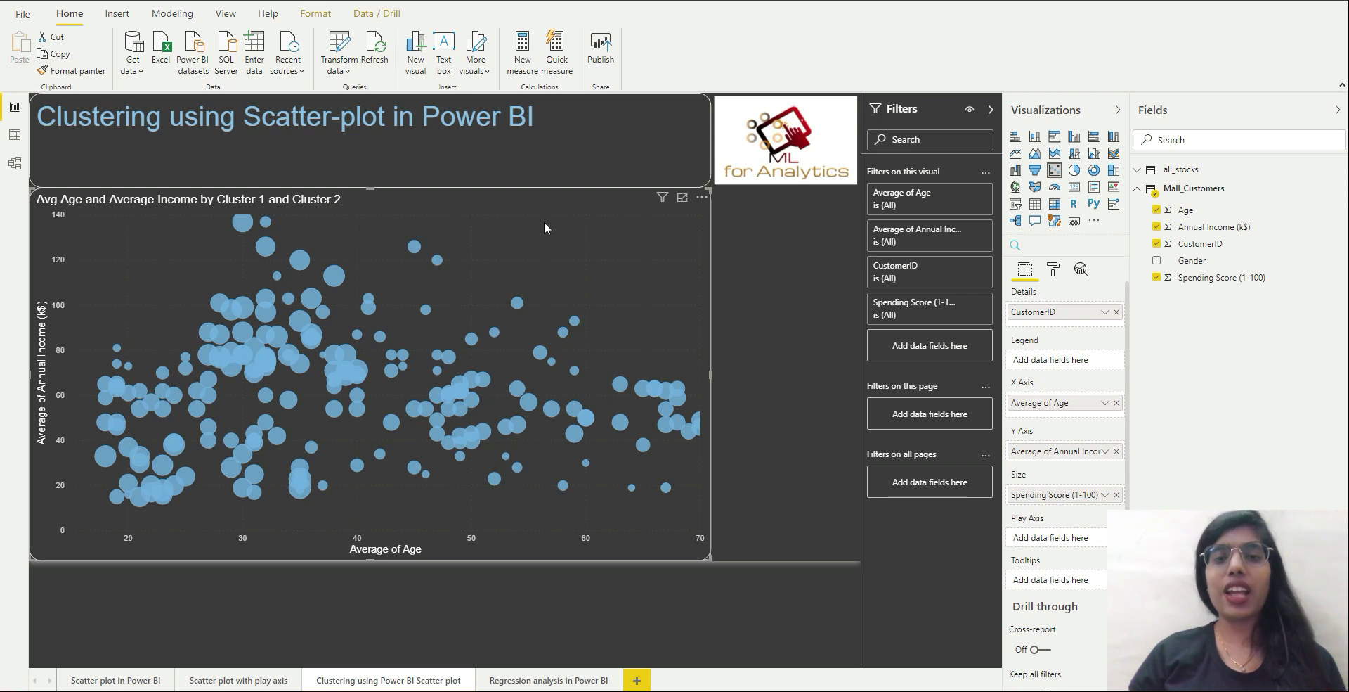
left_click(702, 200)
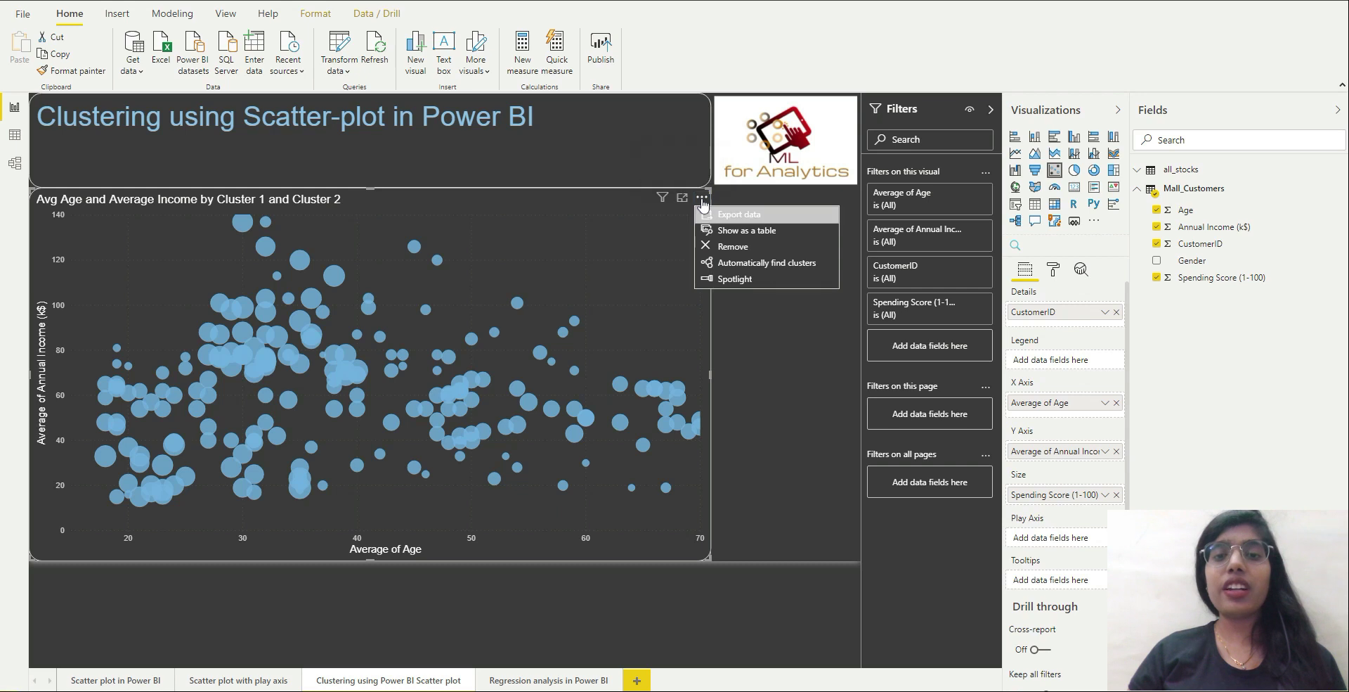
Choose Automatically find clusters from the visual's menu to start clustering customers.
left_click(778, 266)
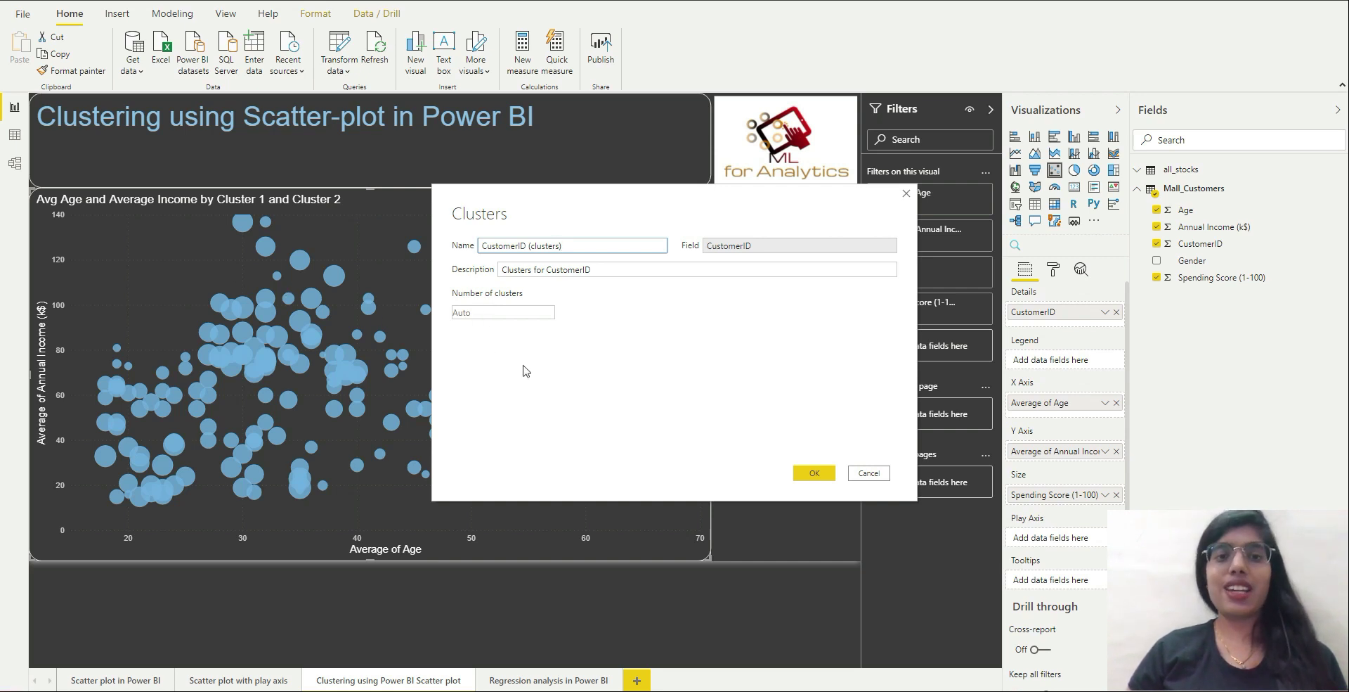
Accept the Clusters dialog with the name CustomerID (clusters) and cluster count on Auto.
left_click(815, 473)
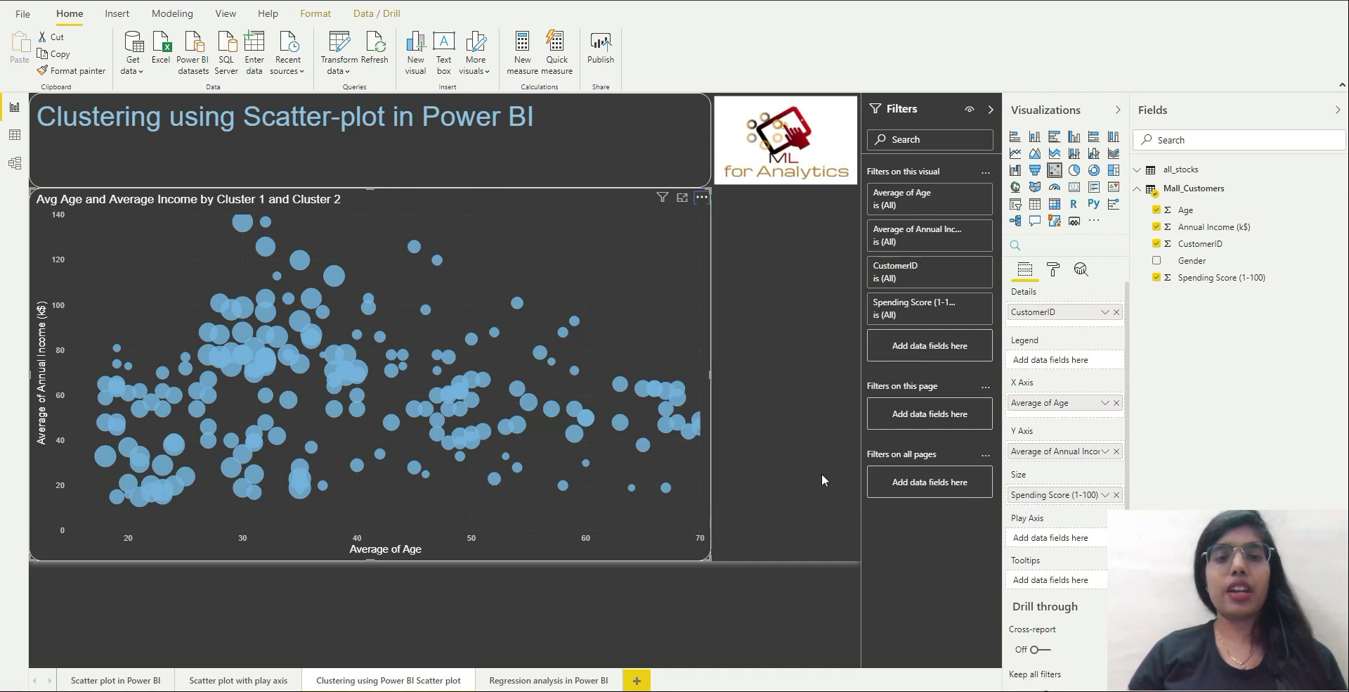